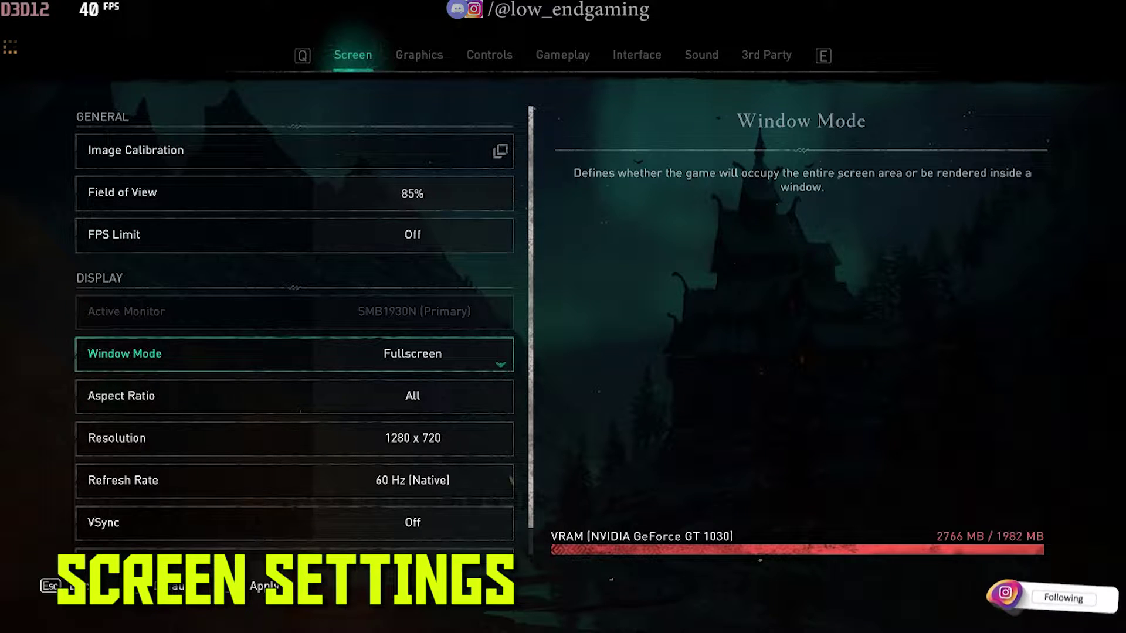
Choose a screen resolution of 1280 x 720 and apply the screen settings.
left_click(293, 396)
key("Return")
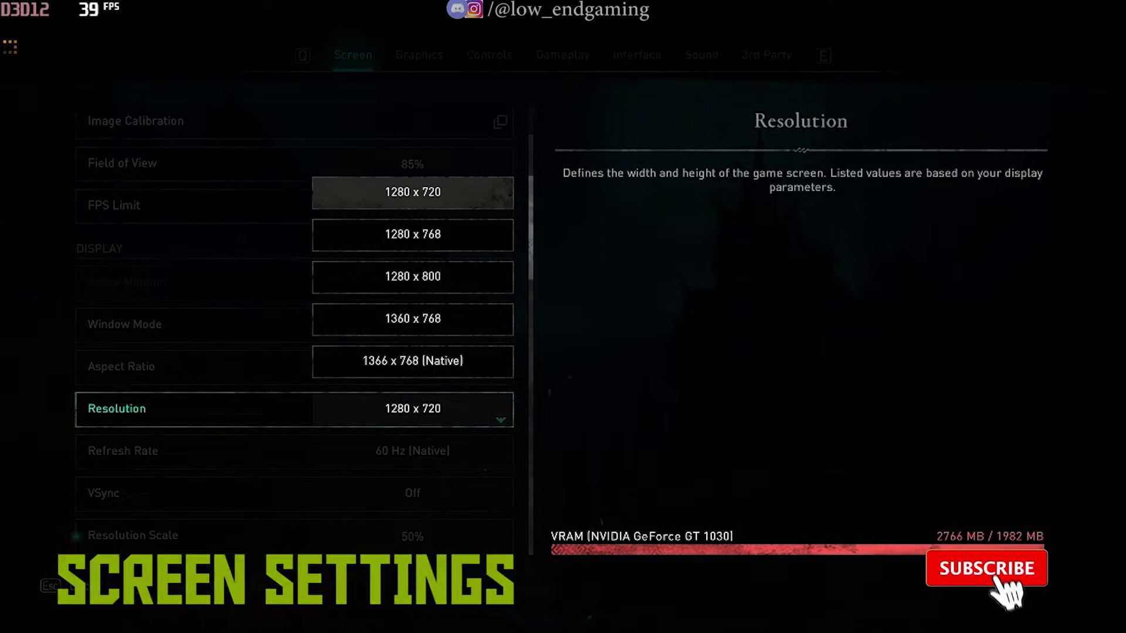
key("Return")
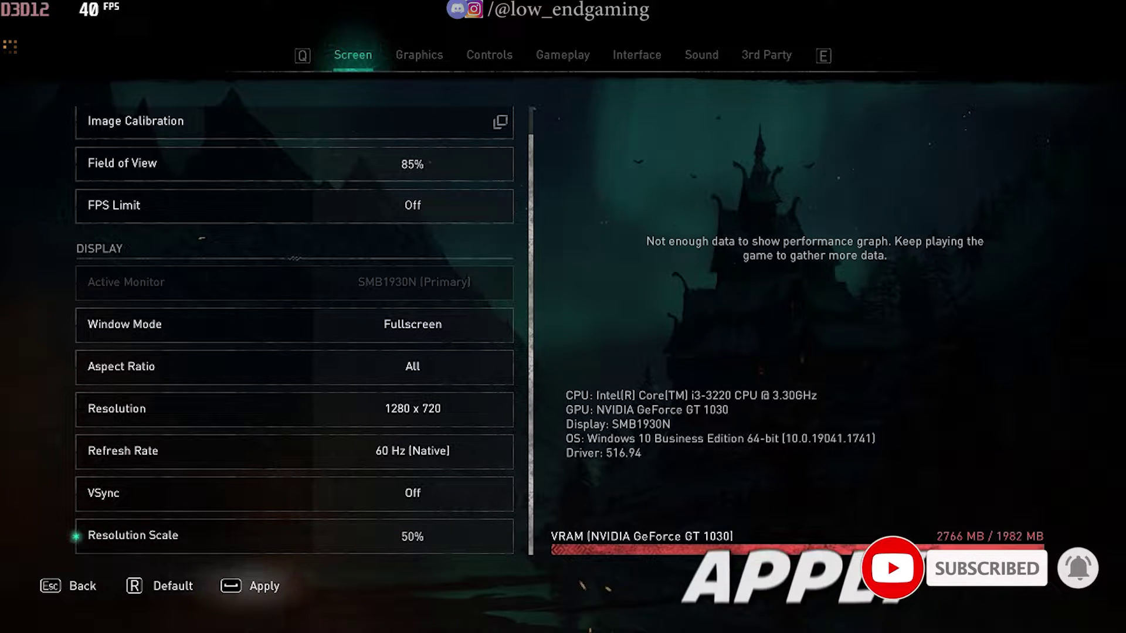
key("space")
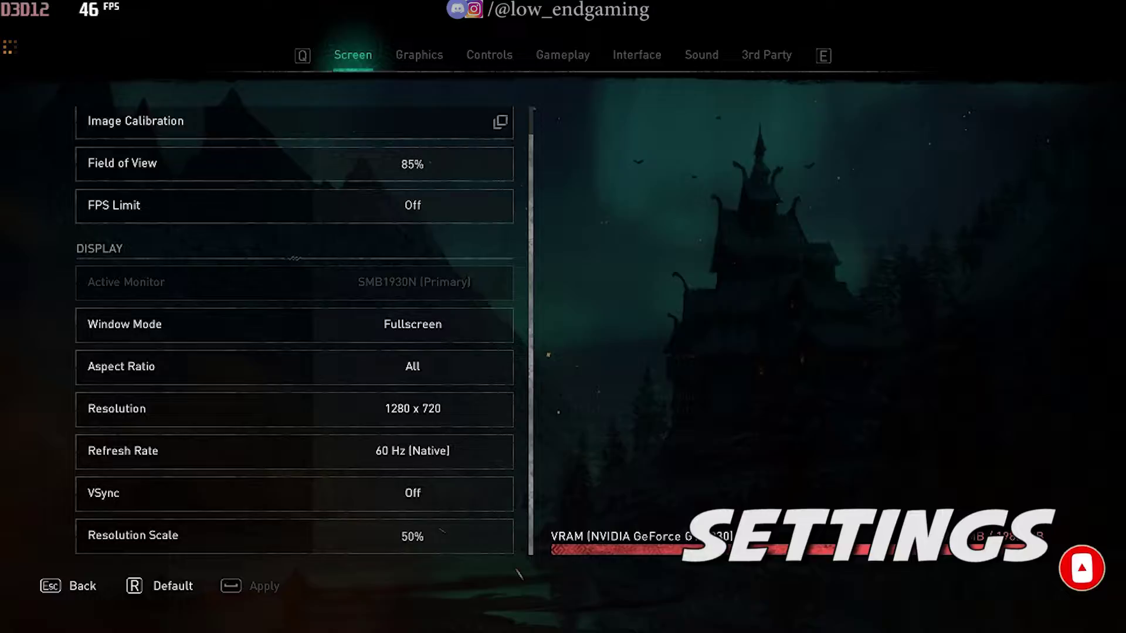
Examine the Adaptive Quality and Graphics Quality options in the graphics settings.
key("e")
key("Return")
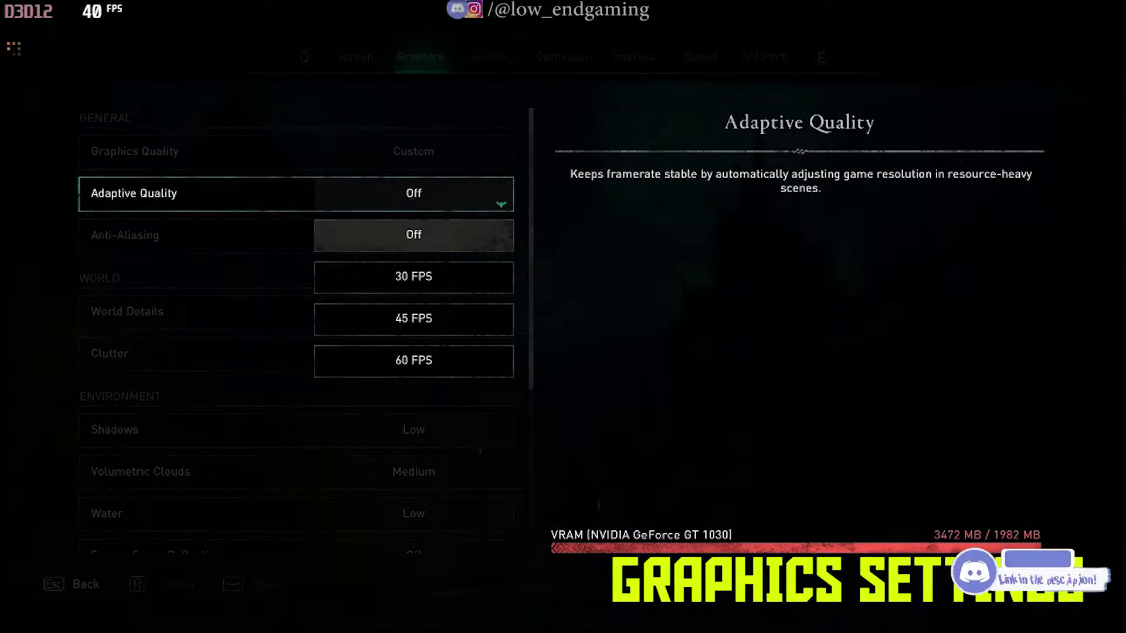
key("Escape")
key("Up")
key("Return")
key("Escape")
key("Down")
key("Down")
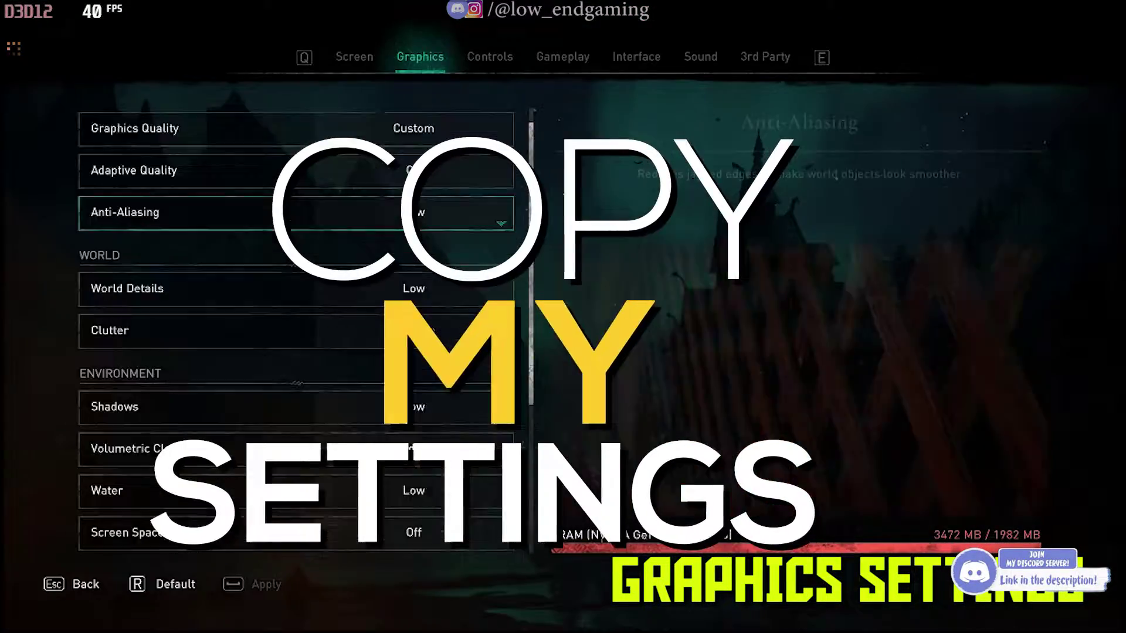
Set Clutter and Shadows to Low in the graphics settings.
key("Down")
key("Down")
key("Return")
key("Up")
key("Return")
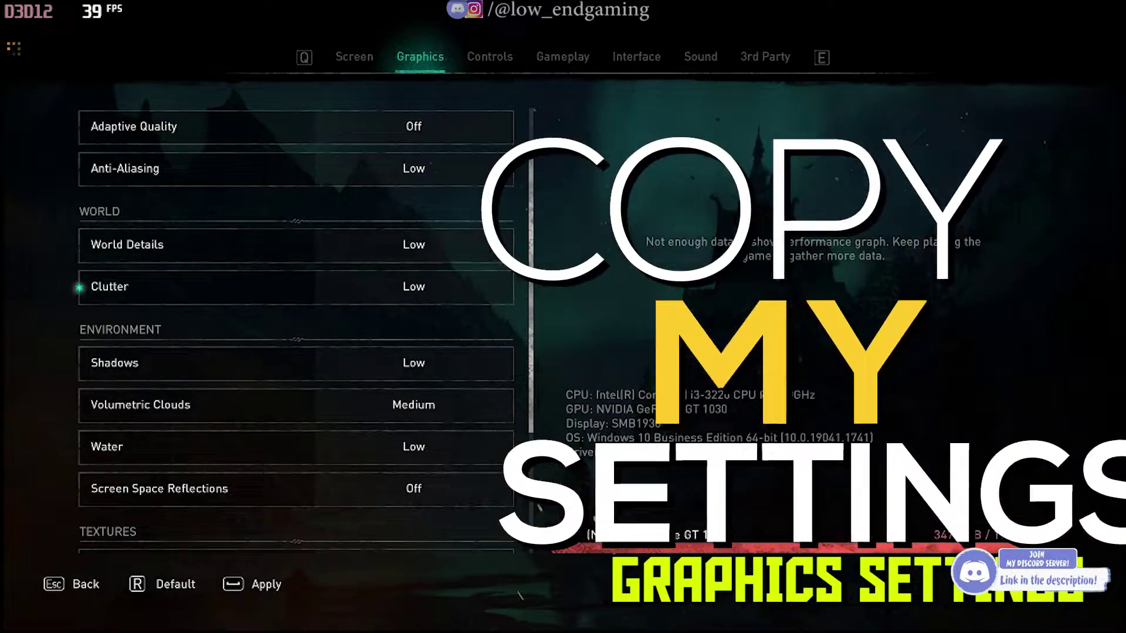
key("Down")
key("Return")
key("Return")
Examine the quality levels offered for Volumetric Clouds and the next environment setting.
key("Down")
key("Down")
key("Up")
key("Return")
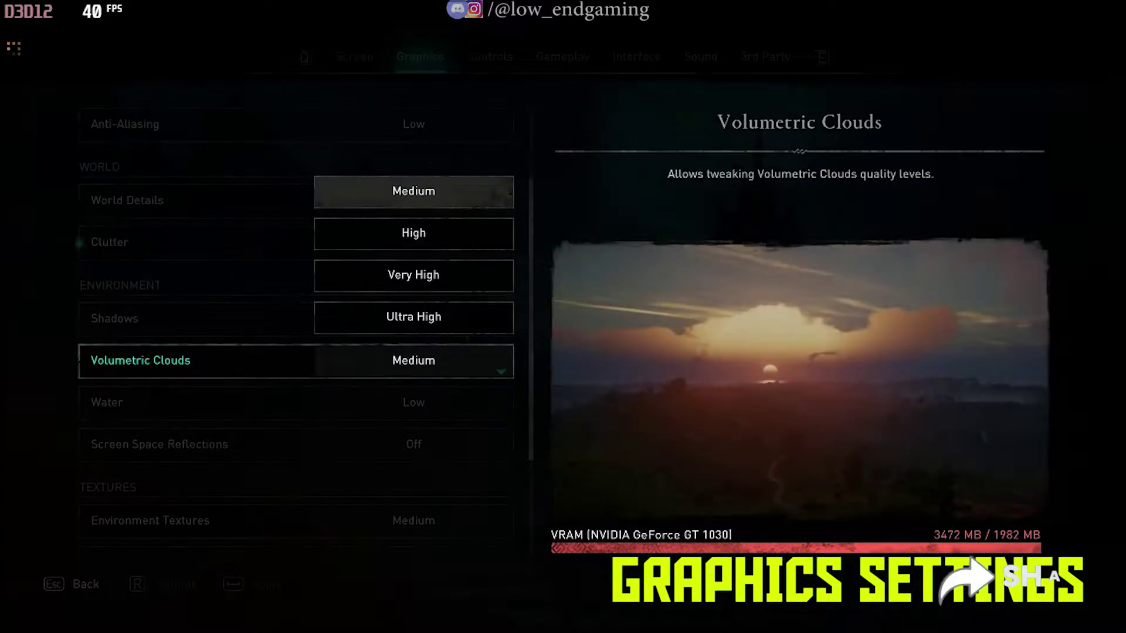
key("Escape")
key("Down")
key("Down")
key("Up")
key("Return")
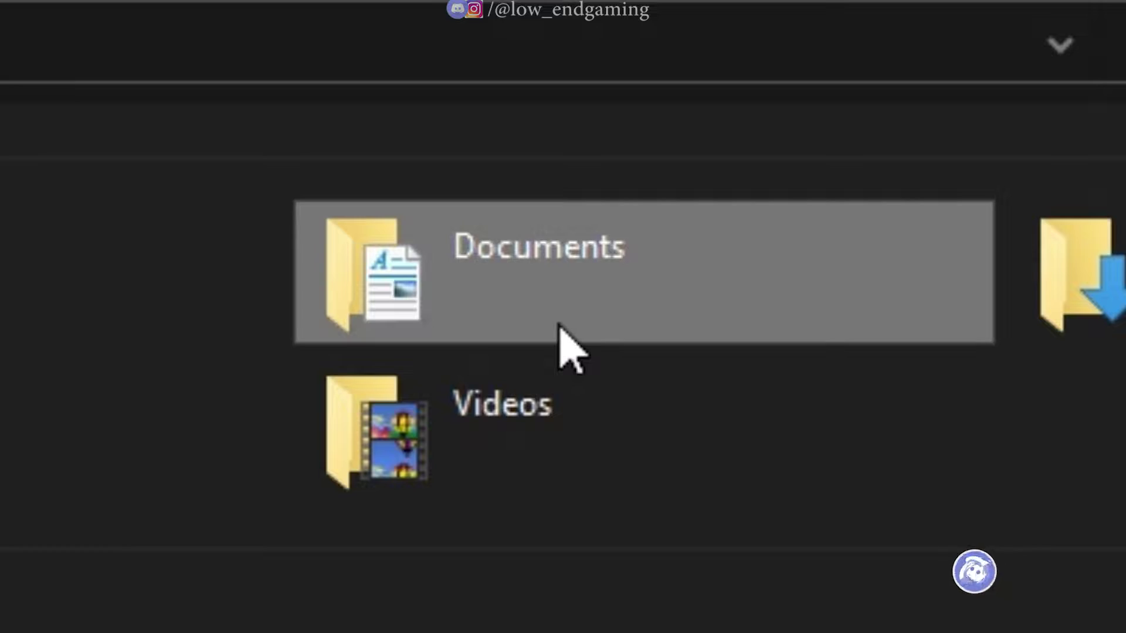
In File Explorer, open the Assassin's Creed Valhalla folder inside Documents.
double_click(557, 339)
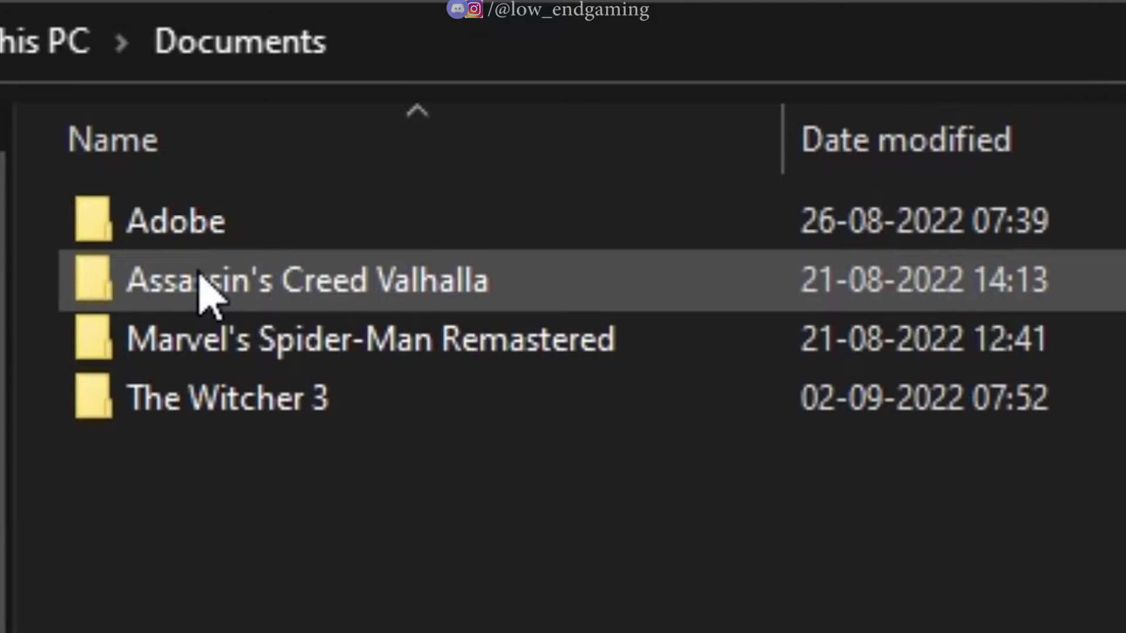
left_click(469, 278)
double_click(471, 283)
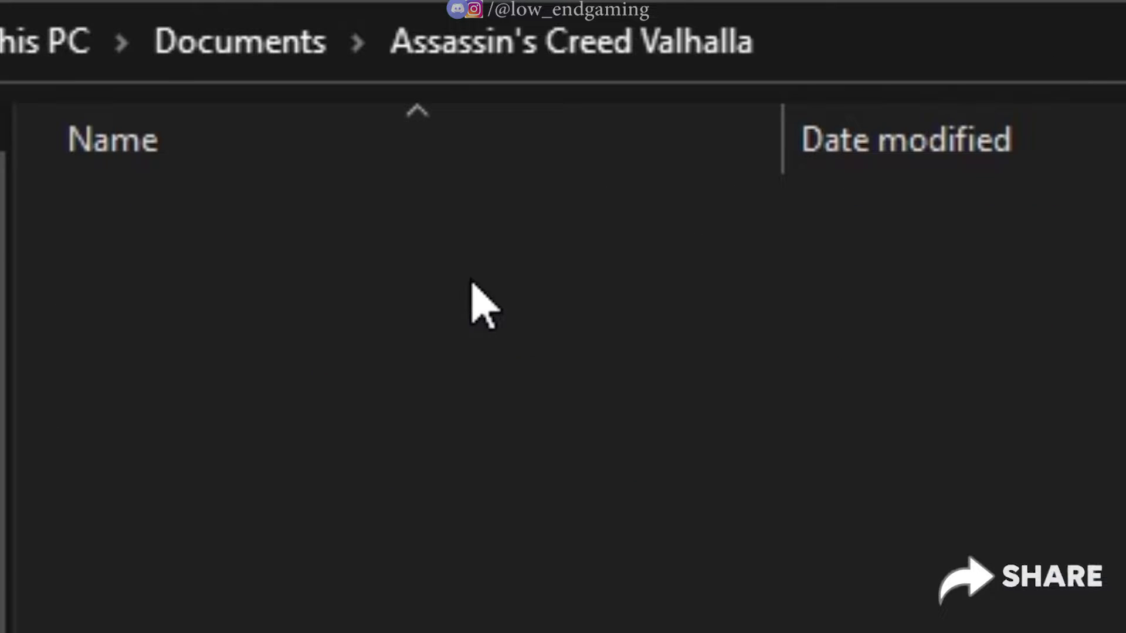
right_click(674, 492)
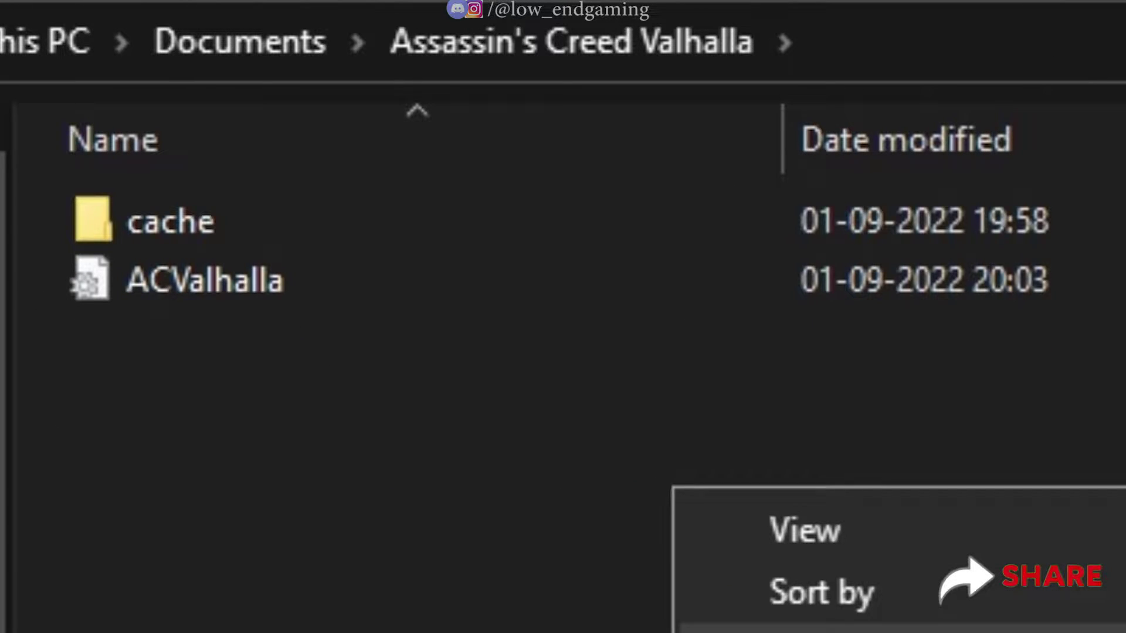
left_click(272, 334)
Open the ACValhalla configuration file with Notepad and maximize its window.
left_click(273, 287)
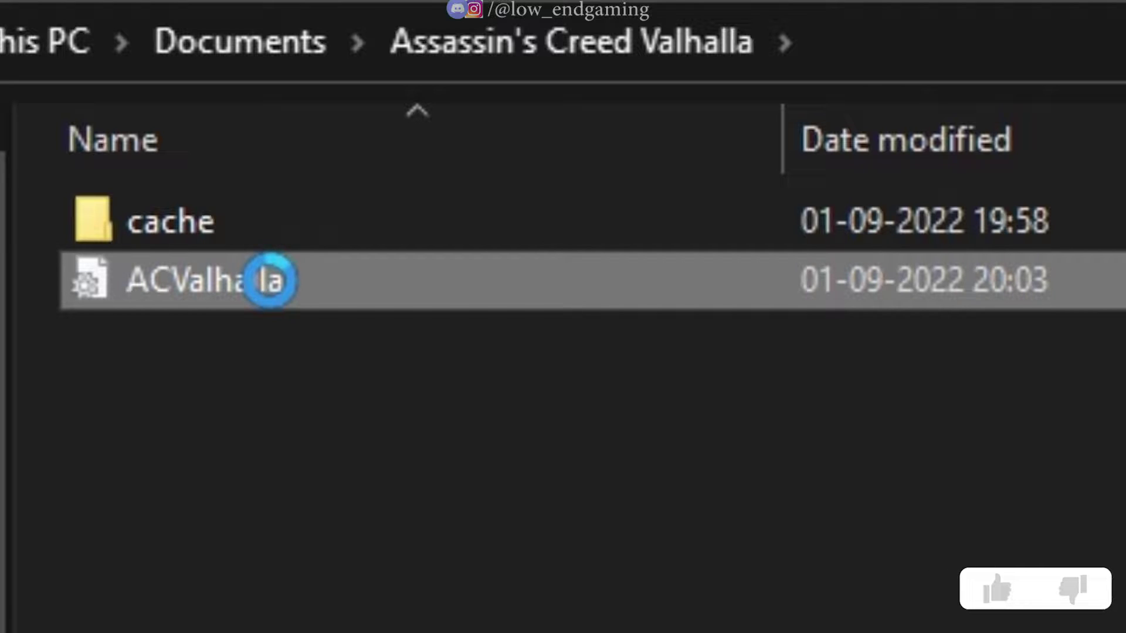
right_click(269, 280)
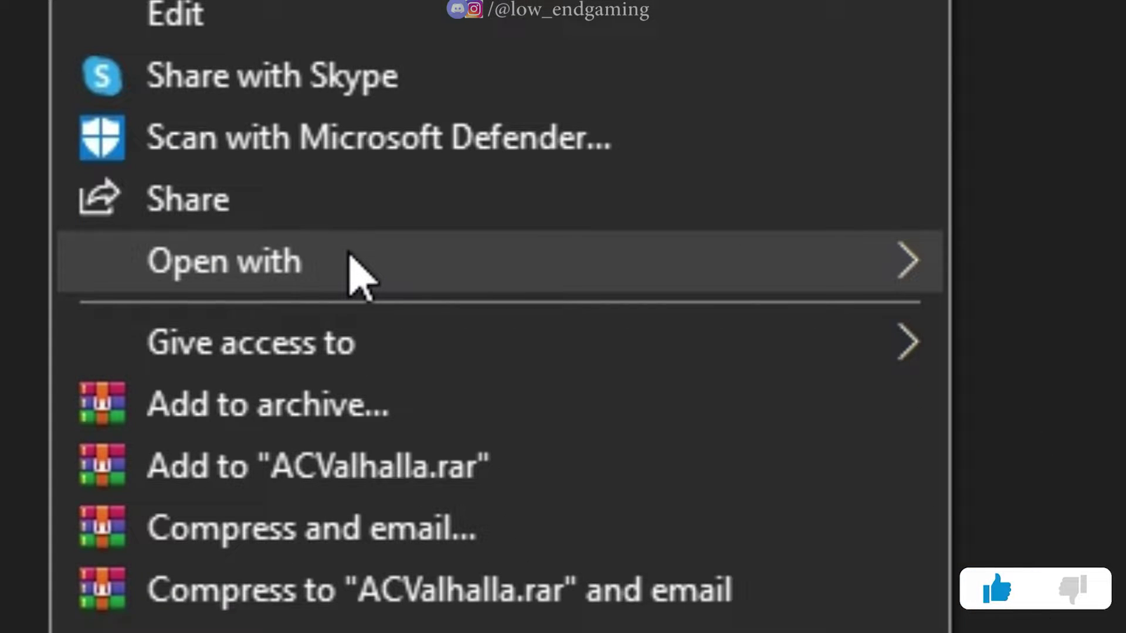
mouse_move(359, 274)
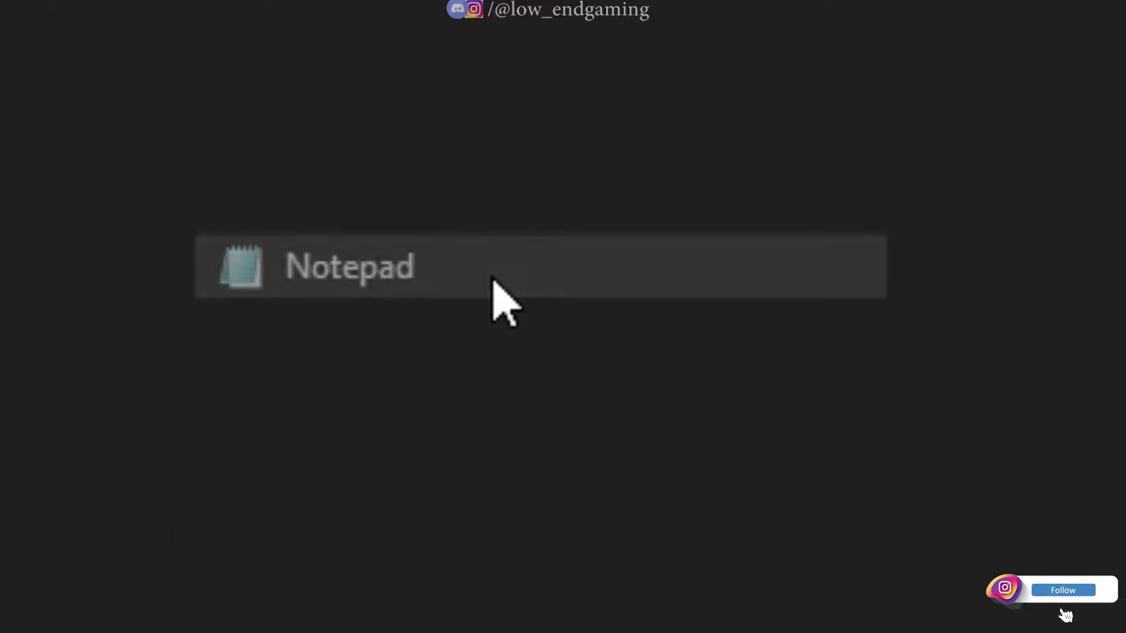
left_click(493, 279)
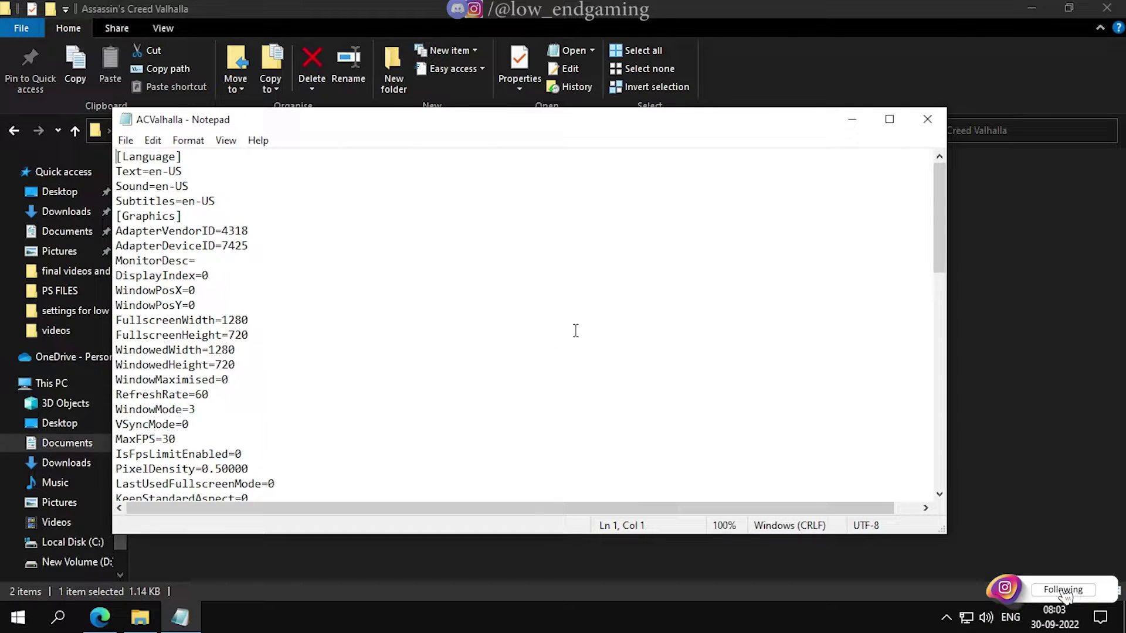
left_click(902, 122)
left_click(527, 114)
type("+")
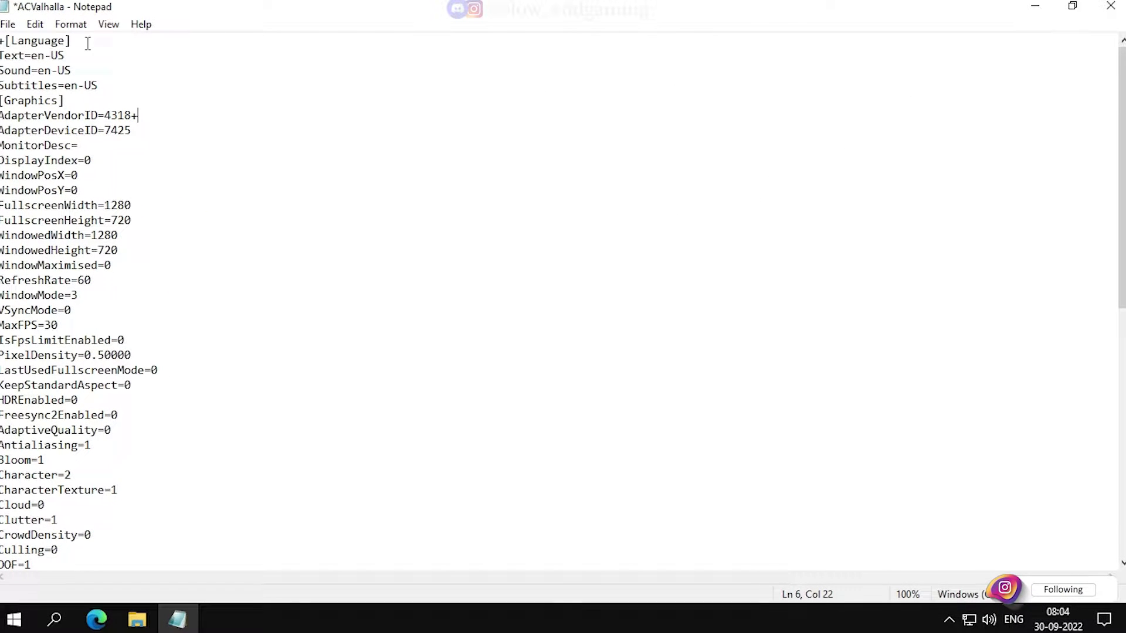
Set Antialiasing, Bloom, Character, CharacterTexture and Clutter to 0 in the configuration file.
scroll(255, 275, "down", 1)
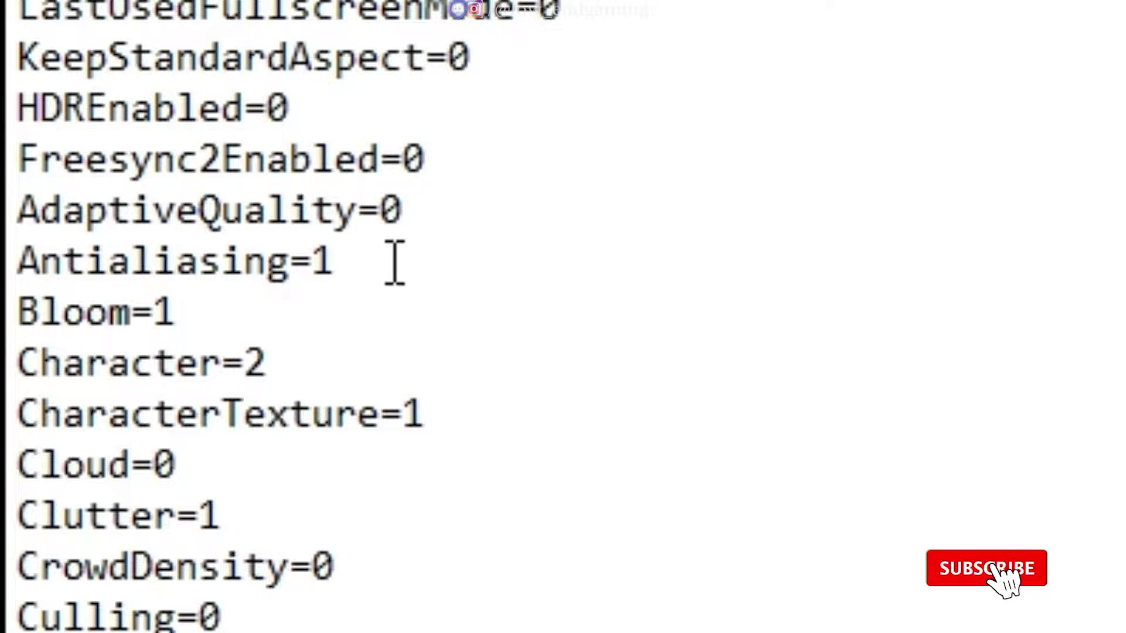
double_click(323, 262)
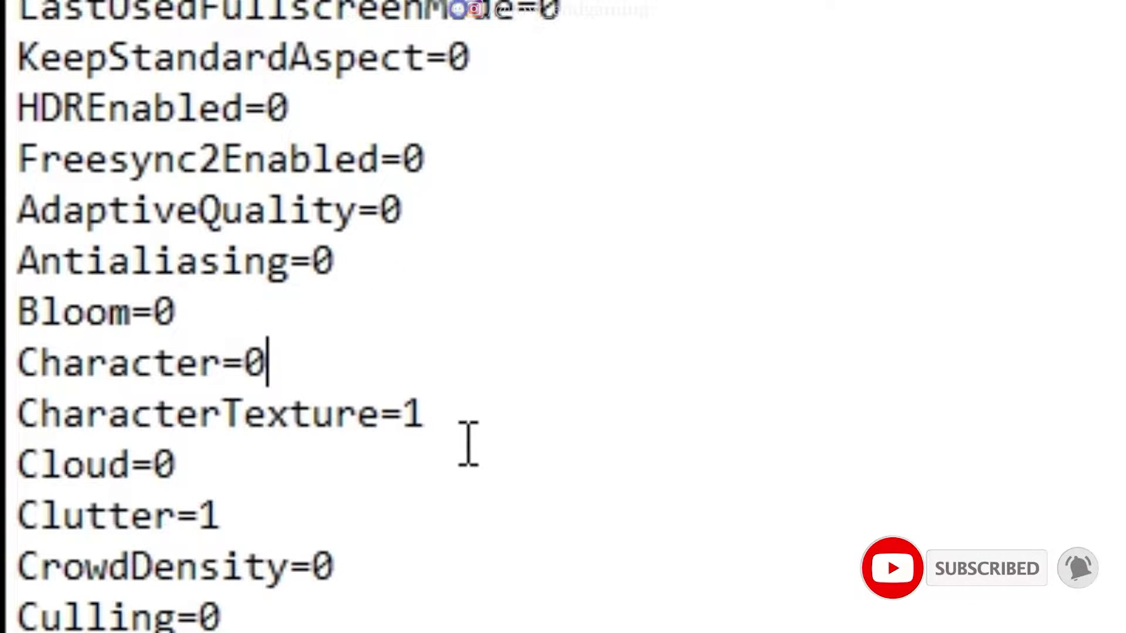
type("0")
scroll(225, 220, "down", 2)
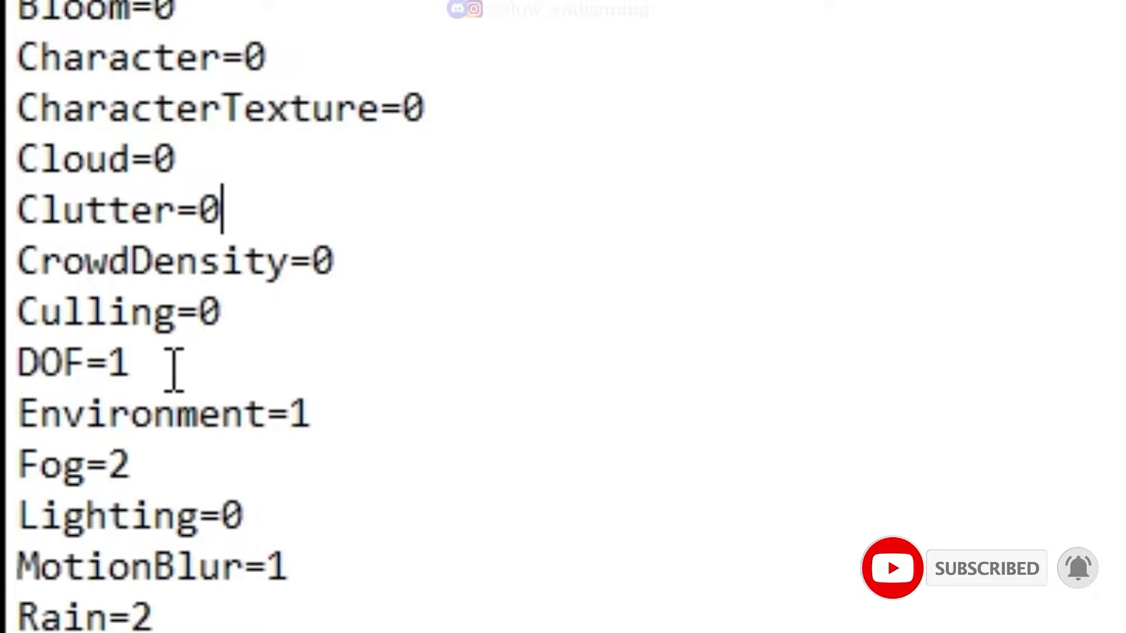
Set DOF, Environment and Fog to 0 in the Graphics section.
type("0")
double_click(300, 414)
type("0")
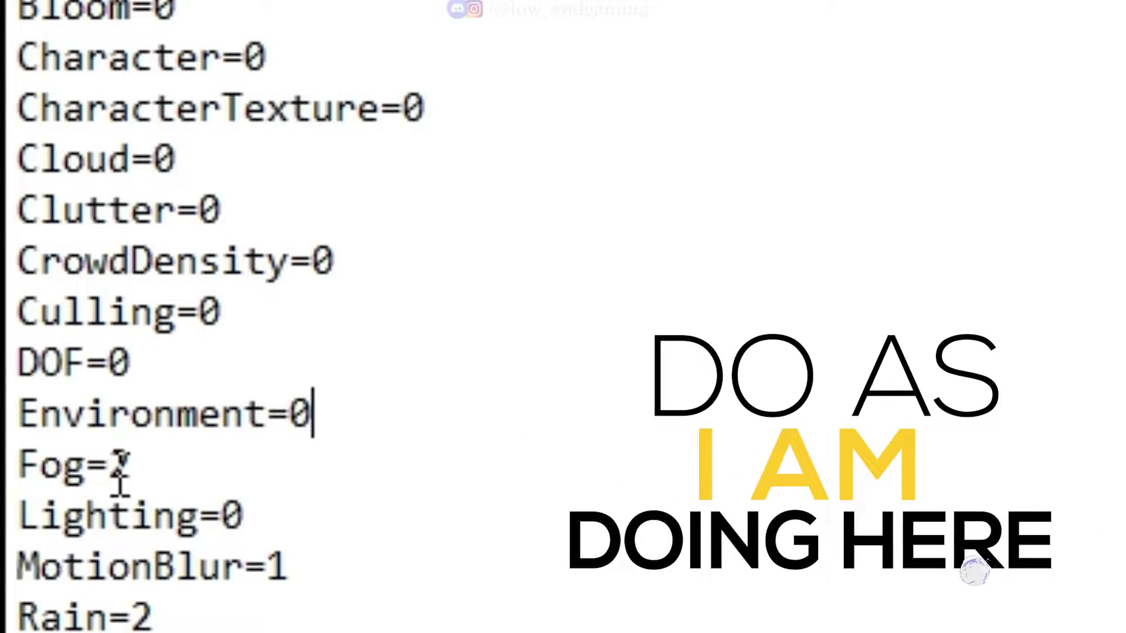
double_click(118, 466)
type("0")
Set MotionBlur, Rain, Shadow and SSAO to 0 in the Graphics section.
scroll(269, 486, "down", 1)
scroll(270, 486, "down", 1)
type("0")
double_click(141, 312)
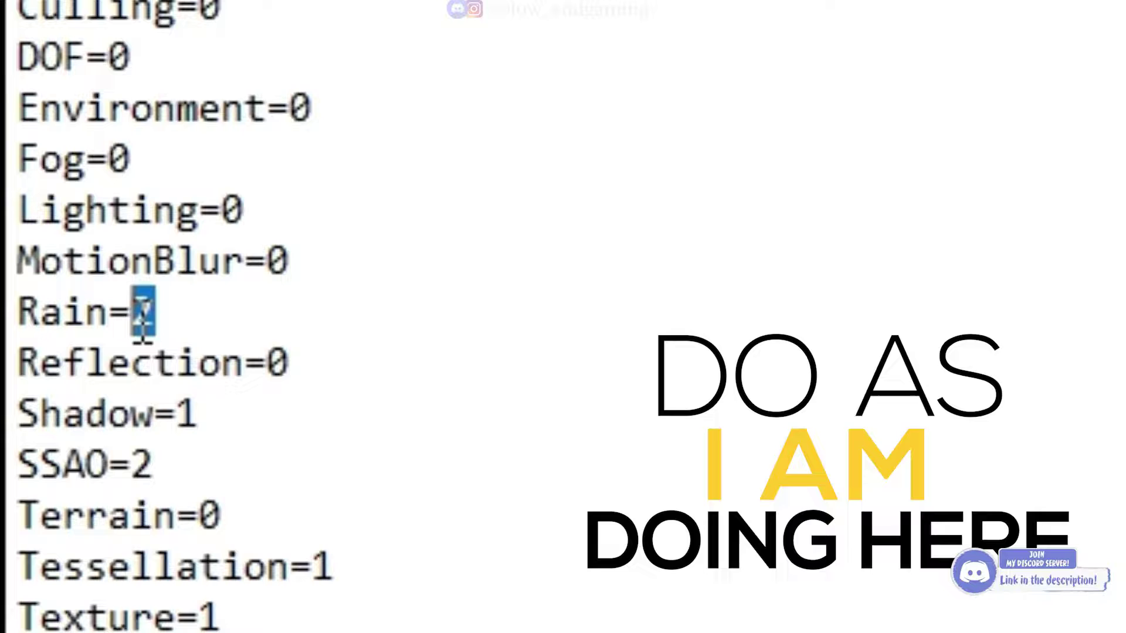
type("0")
double_click(186, 414)
type("0")
double_click(141, 464)
type("0")
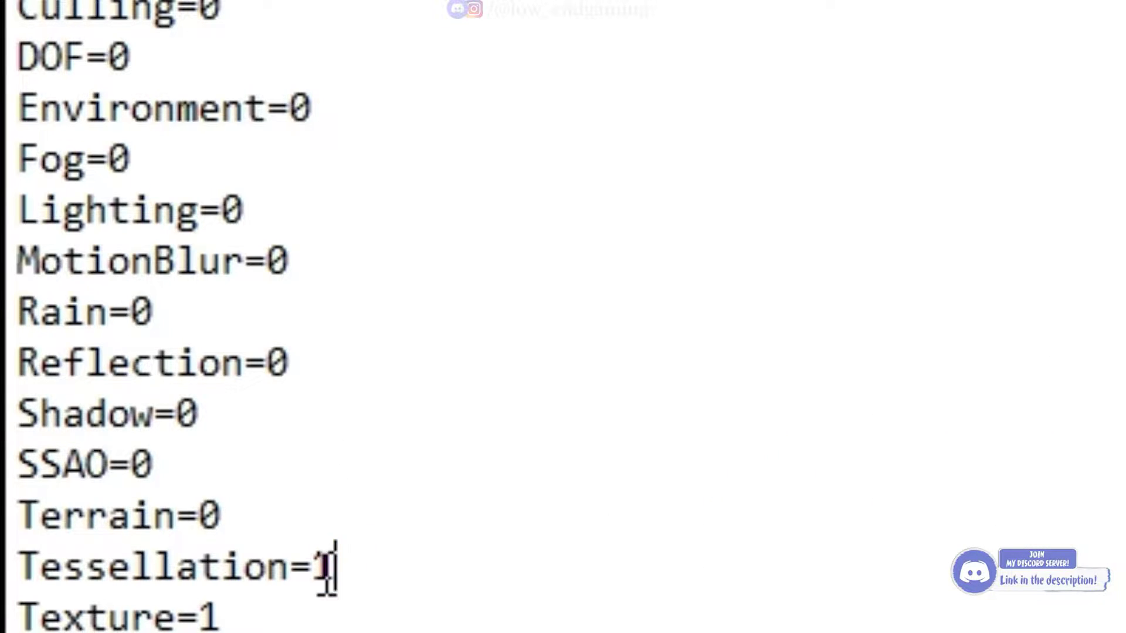
Set Tessellation and Texture to 0 and save the configuration file.
type("0")
scroll(440, 417, "down", 2)
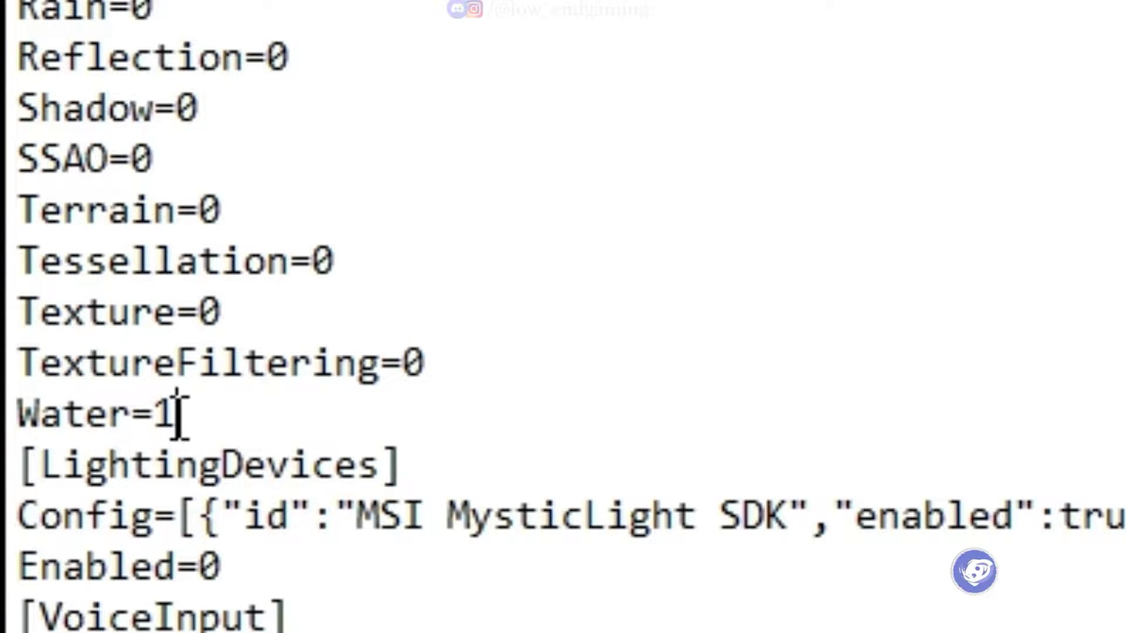
scroll(56, 115, "up", 10)
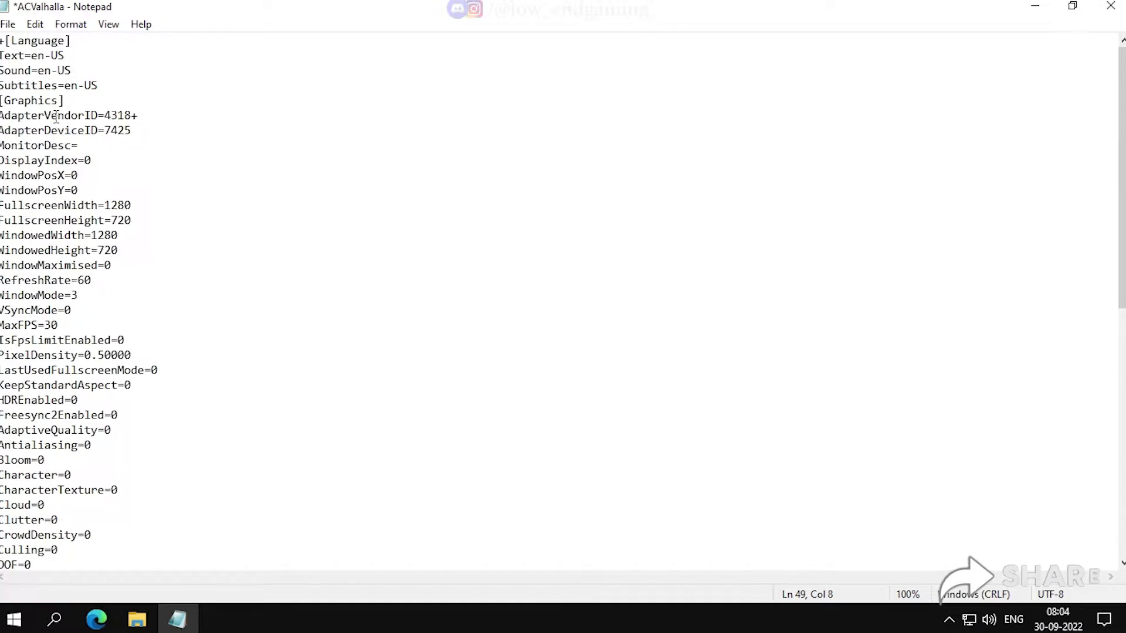
left_click(33, 98)
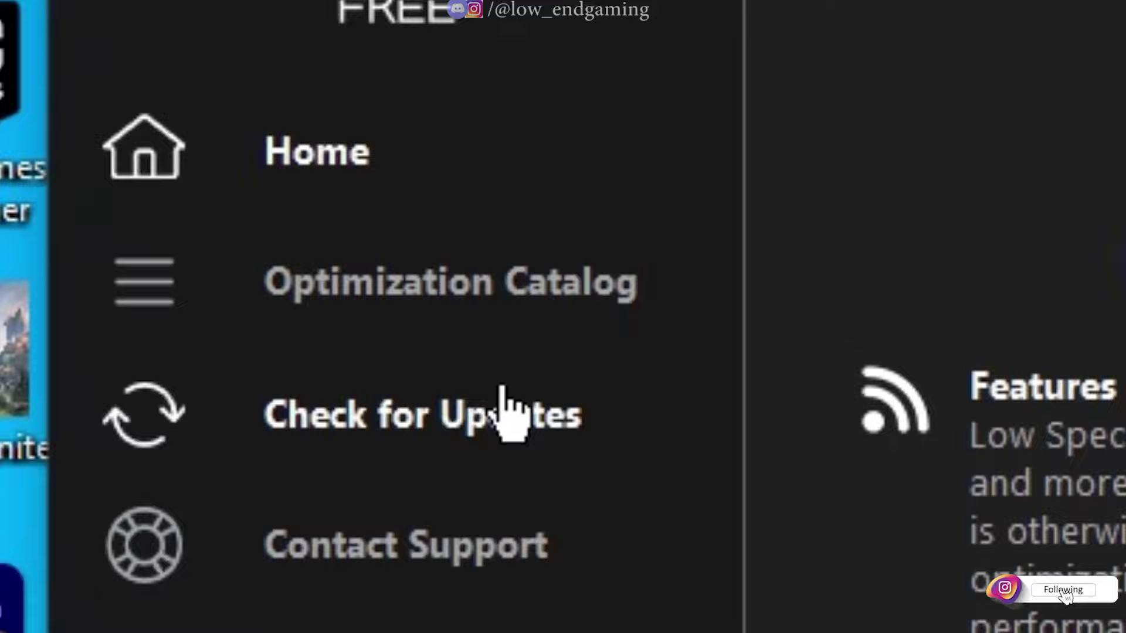
In Low Specs Experience, select Assassin's Creed Valhalla from the optimization catalog and load its optimization control panel.
left_click(422, 316)
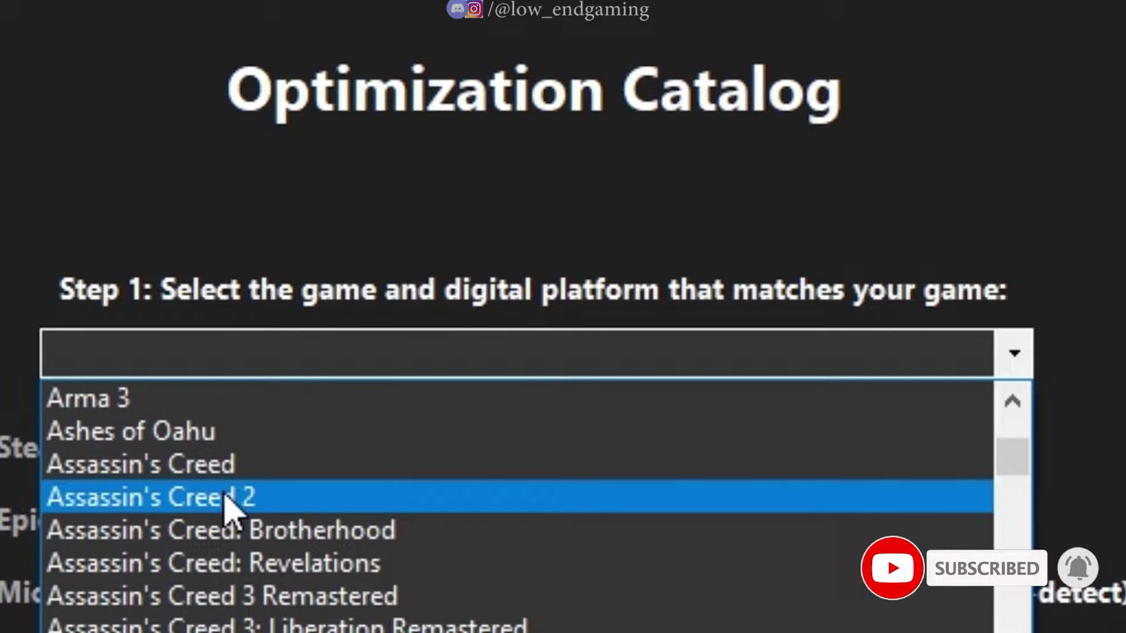
scroll(224, 497, "down", 3)
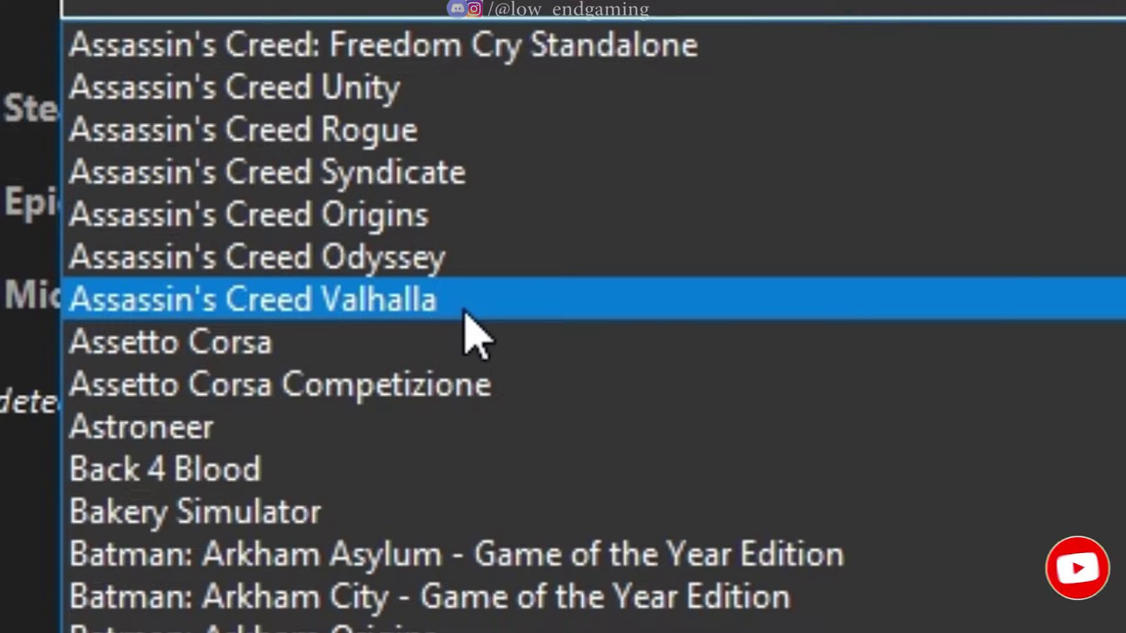
left_click(465, 313)
left_click(704, 357)
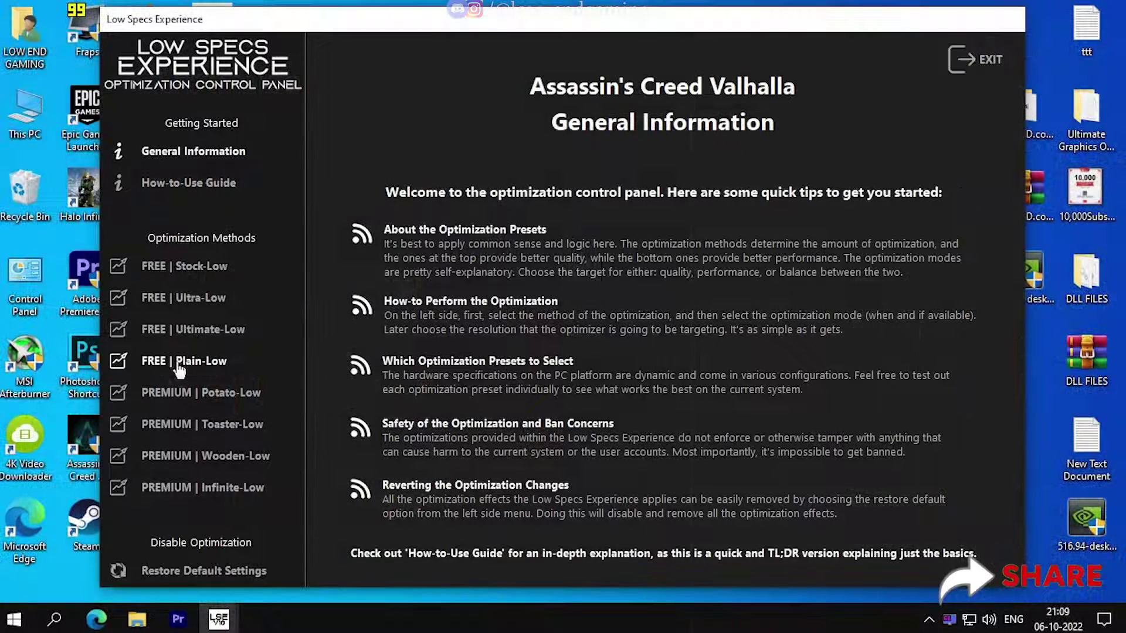
Apply the free Plain-Low optimization at a resolution of 1280 x 720, then exit the optimizer.
left_click(261, 484)
left_click(752, 311)
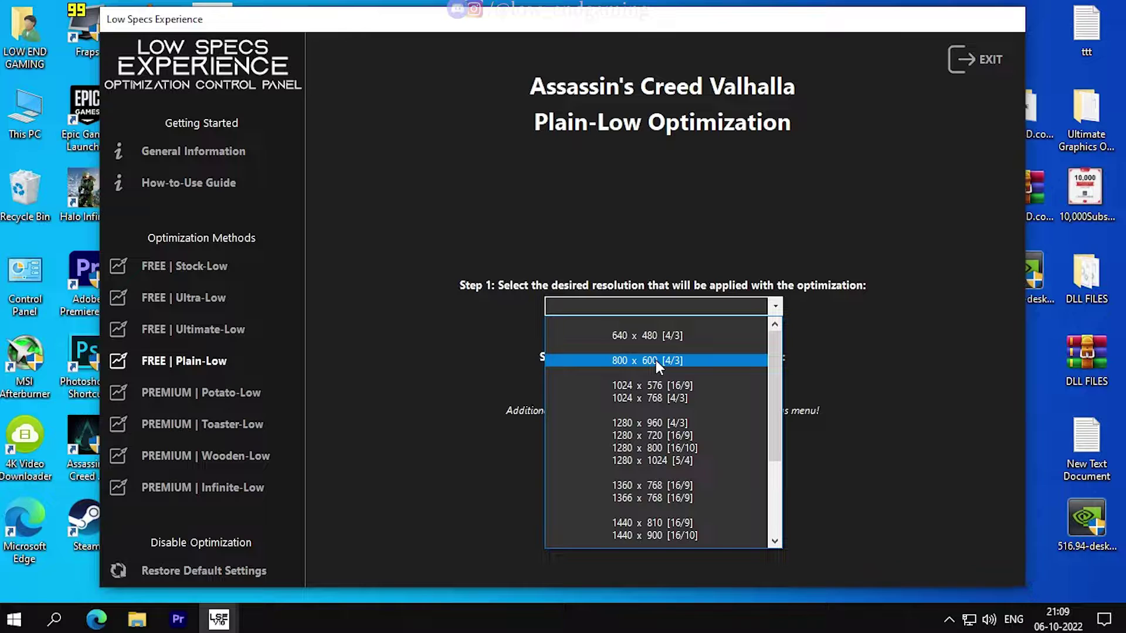
left_click(655, 360)
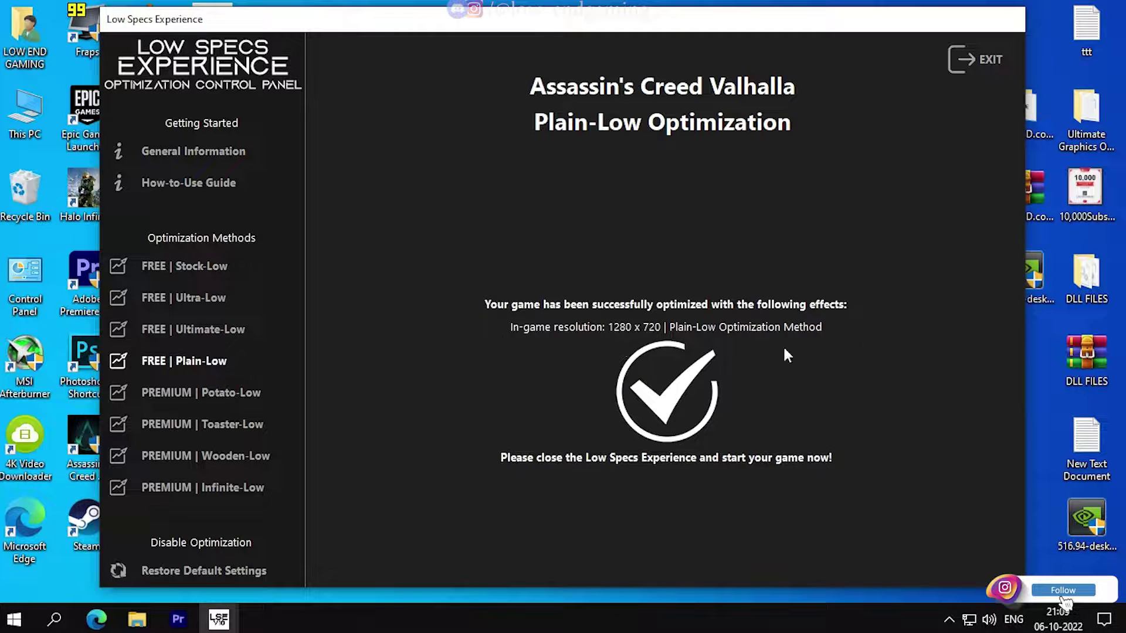
left_click(974, 59)
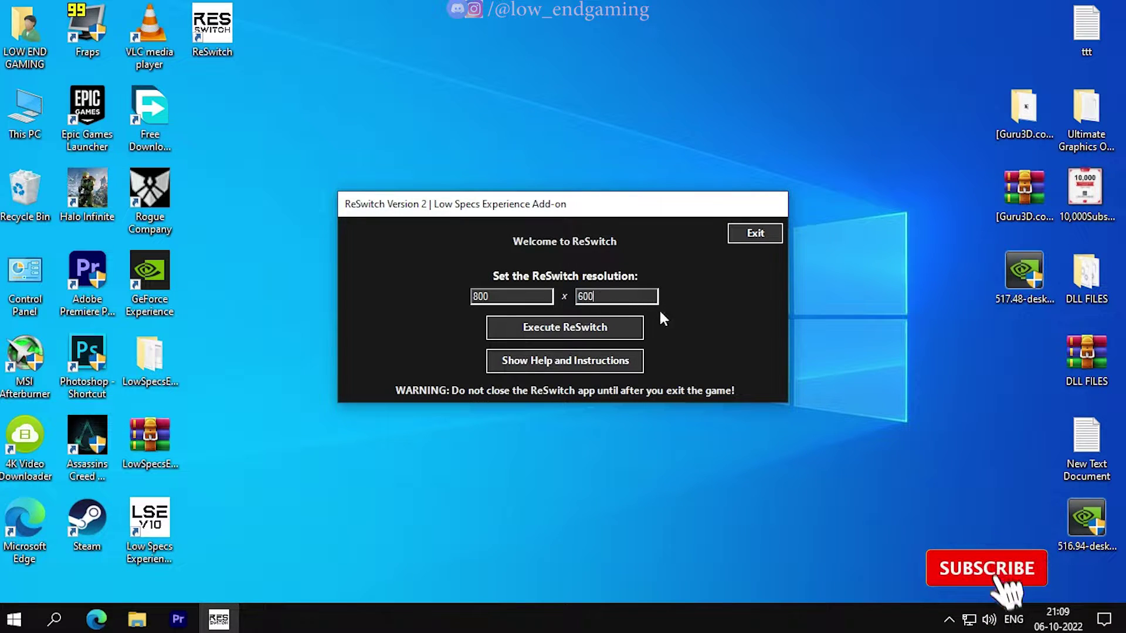
Execute ReSwitch with the resolution set to 800 x 600.
left_click(568, 332)
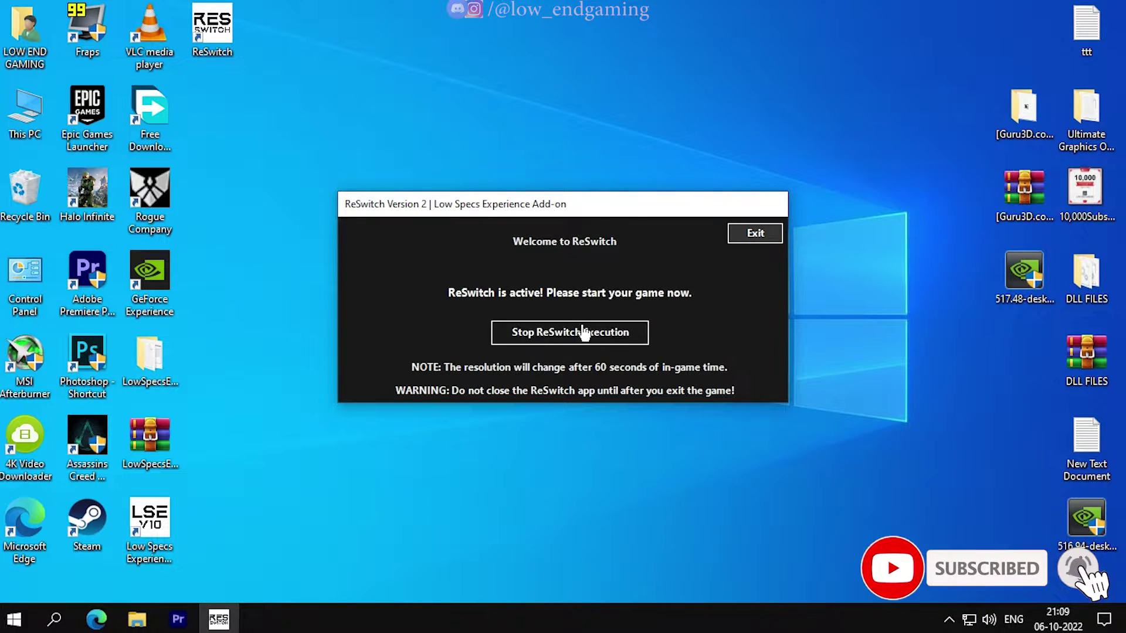